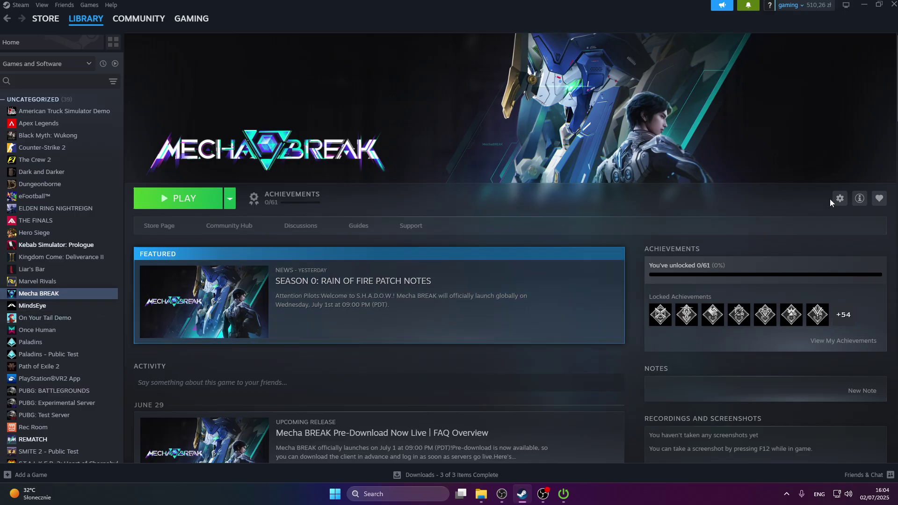
Verify the integrity of Mecha BREAK's installed game files and close the game's properties.
left_click(33, 306)
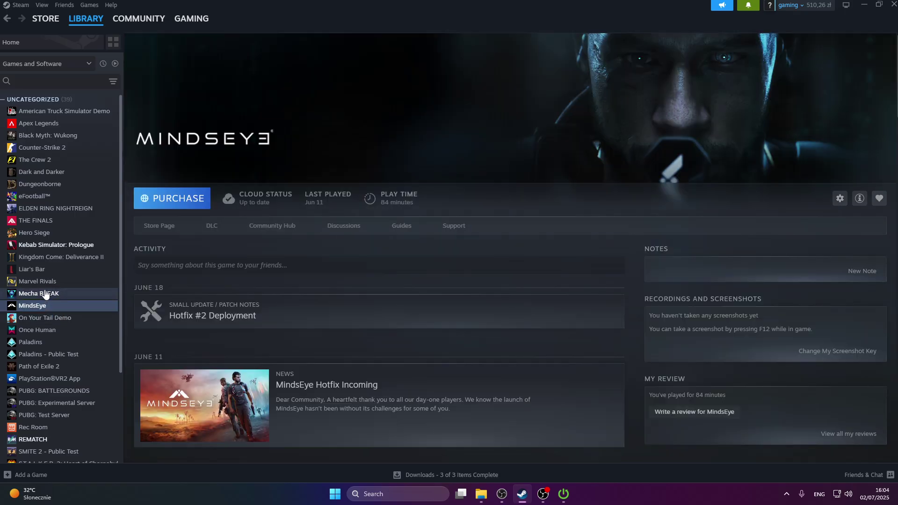
left_click(39, 293)
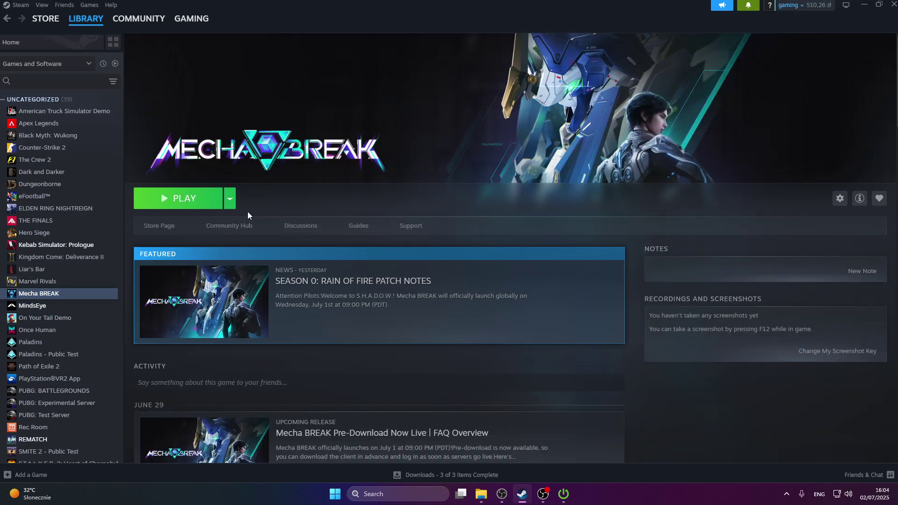
left_click(838, 198)
left_click(836, 203)
left_click(840, 201)
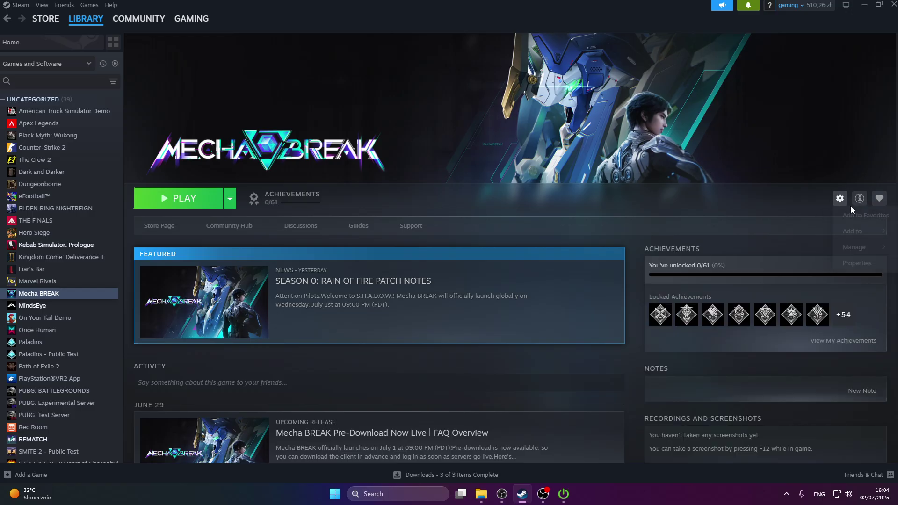
left_click(860, 263)
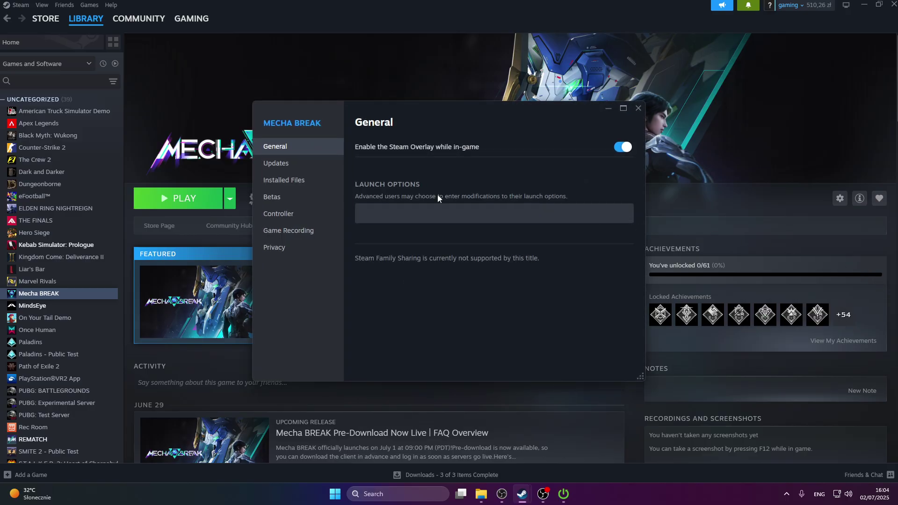
left_click(296, 181)
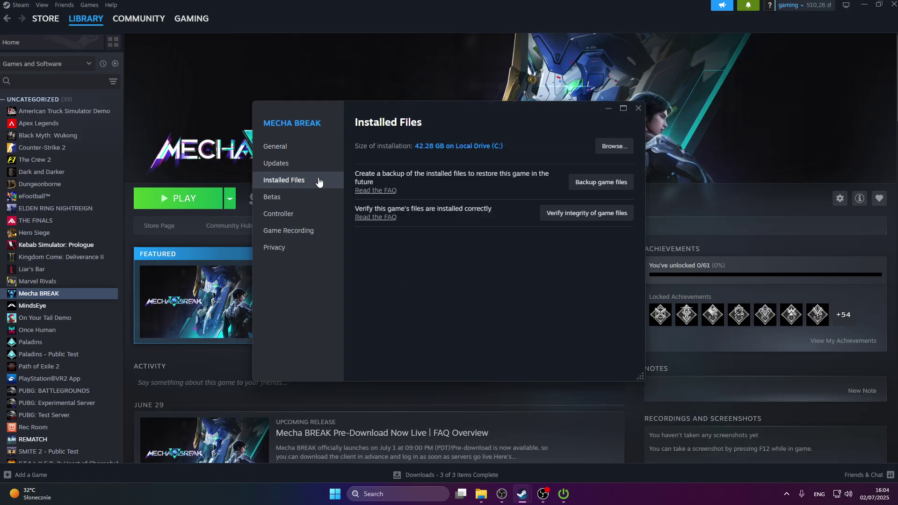
left_click(594, 218)
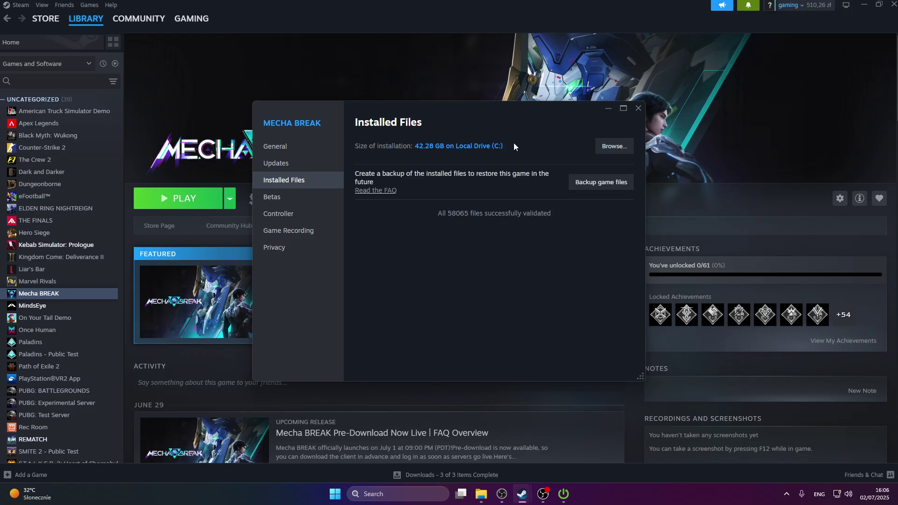
left_click(637, 108)
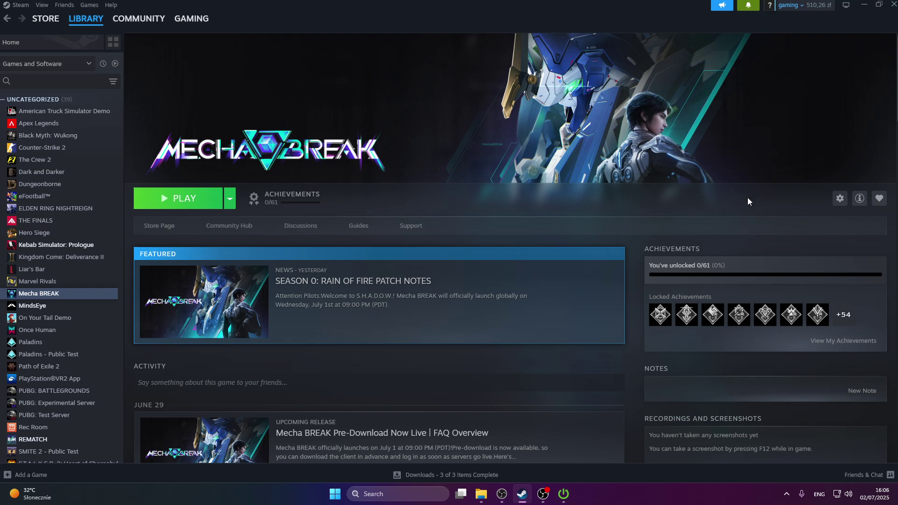
Set Mecha BREAK's launch options to -dx11 and close the game's properties.
left_click(838, 201)
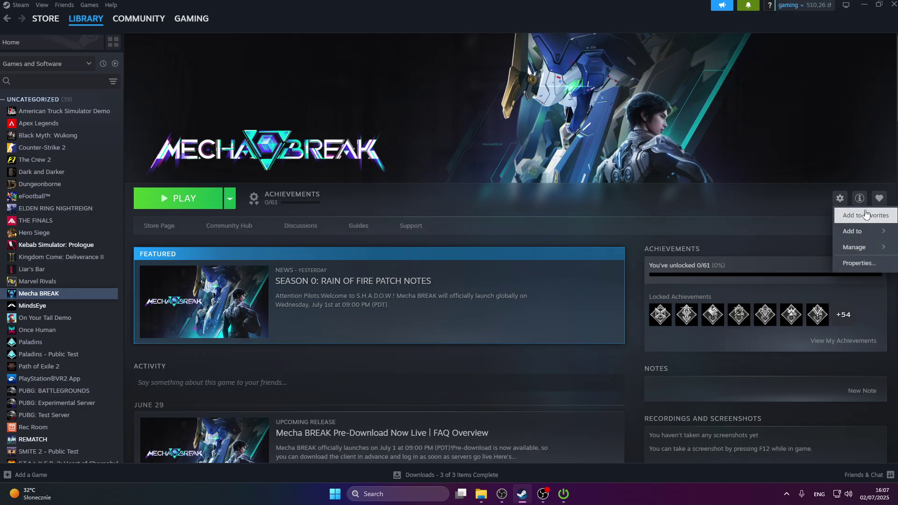
left_click(862, 266)
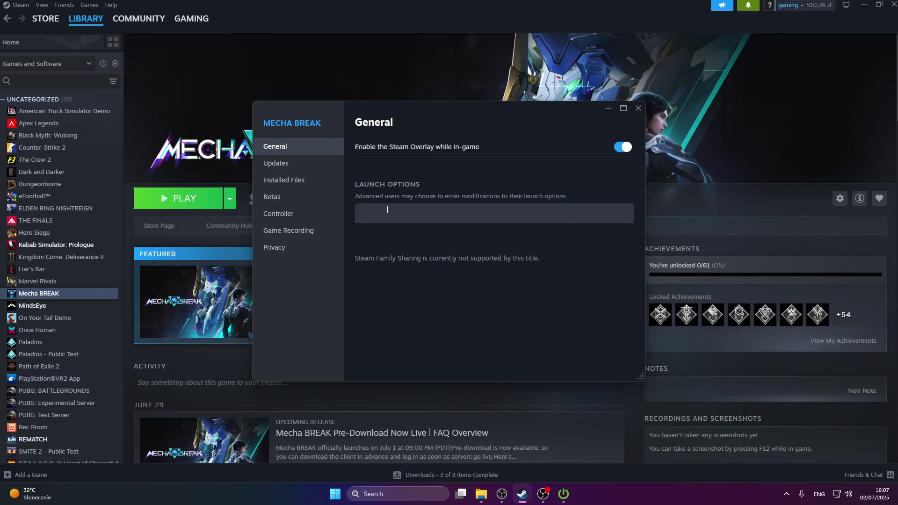
left_click(410, 214)
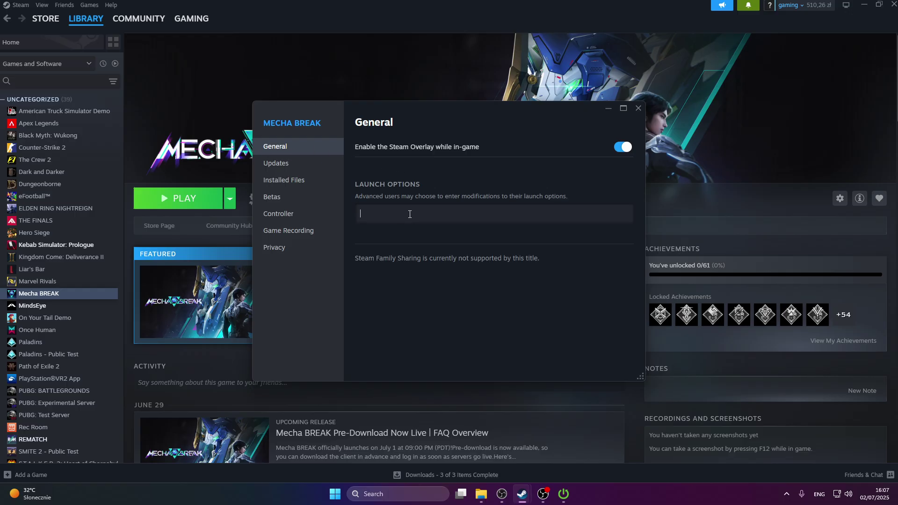
type("-dx11")
left_click(470, 286)
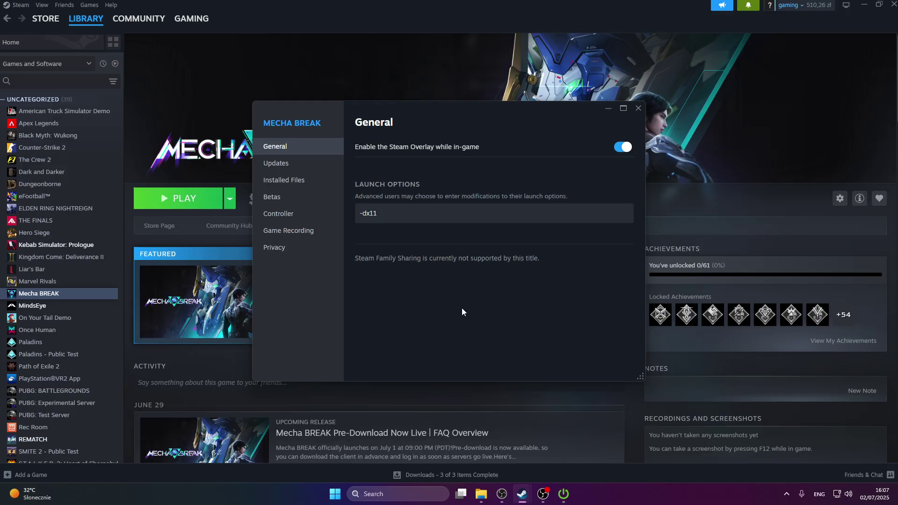
left_click(639, 109)
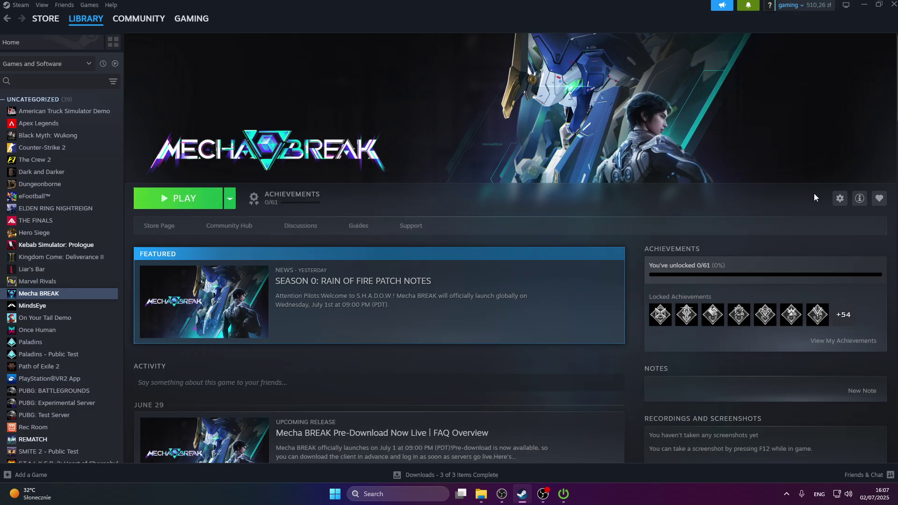
Replace Mecha BREAK's launch options with -dx12.
left_click(841, 200)
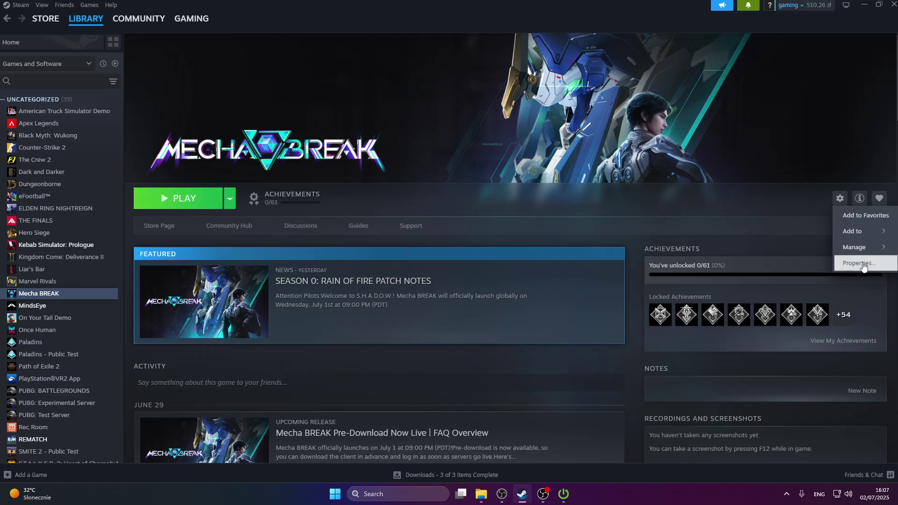
left_click(859, 263)
double_click(454, 220)
key("BackSpace")
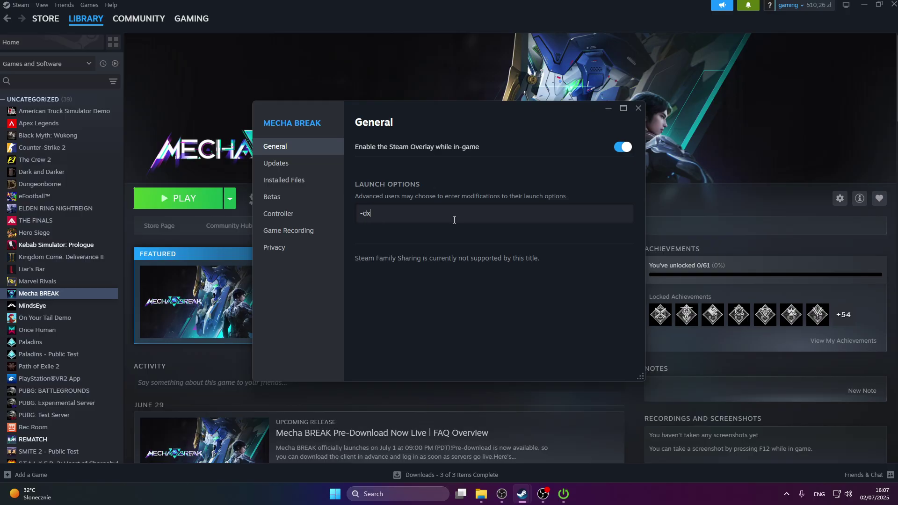
type("d3d11")
key("ctrl+a")
key("BackSpace")
type("-dx12")
left_click(449, 289)
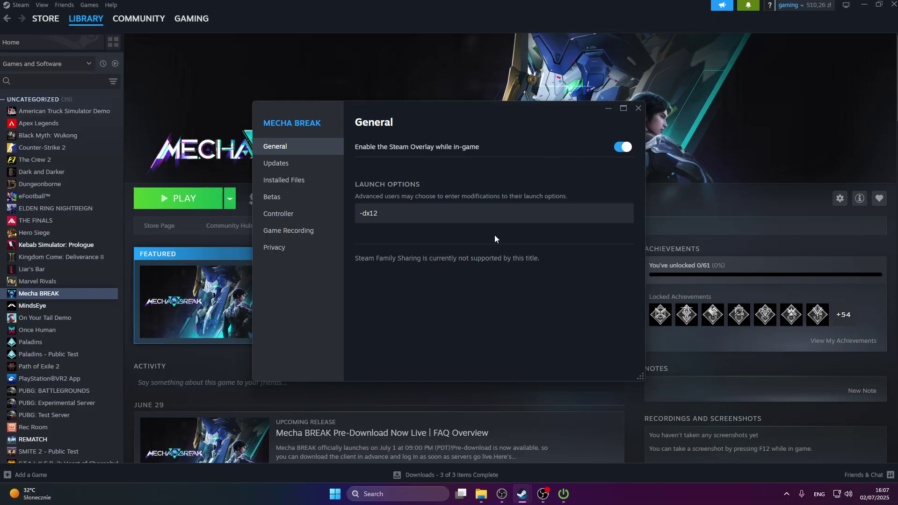
Clear Mecha BREAK's launch options and close the game's properties.
left_click(434, 216)
key("ctrl+a")
key("BackSpace")
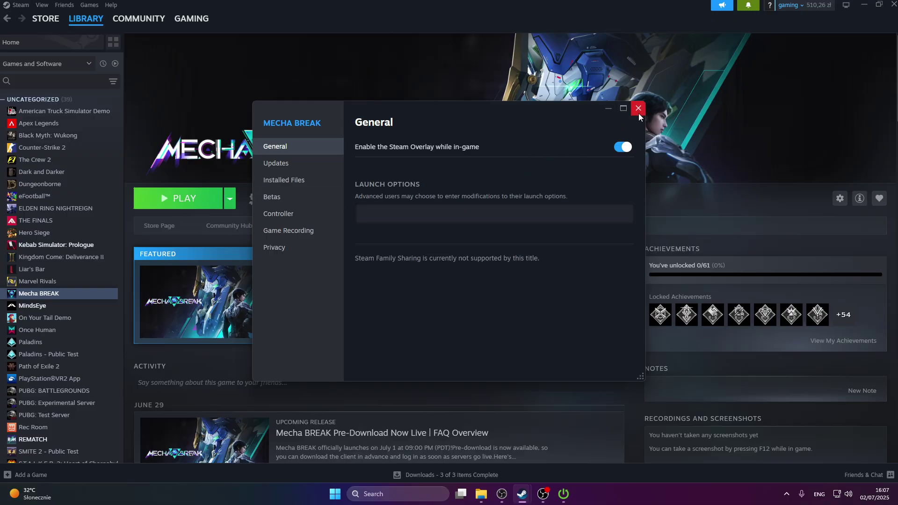
left_click(638, 109)
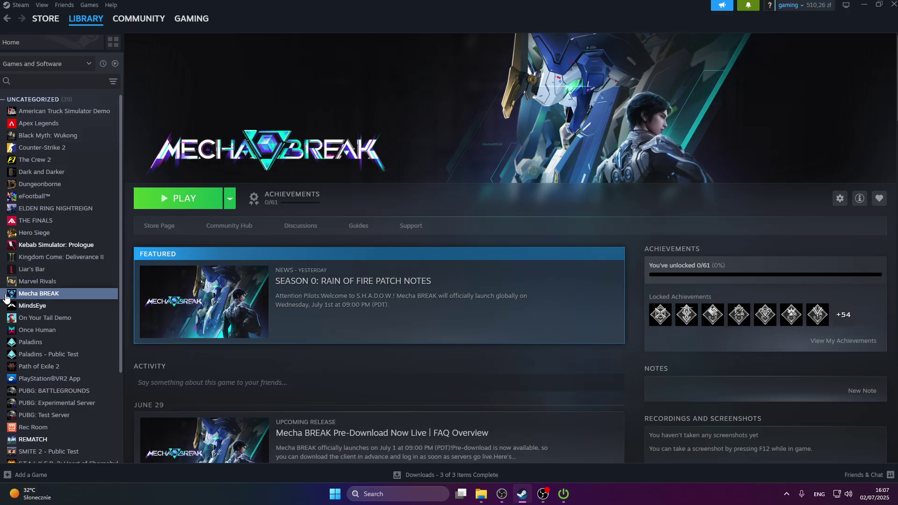
Open Mecha BREAK's local files folder from the Steam library.
right_click(24, 298)
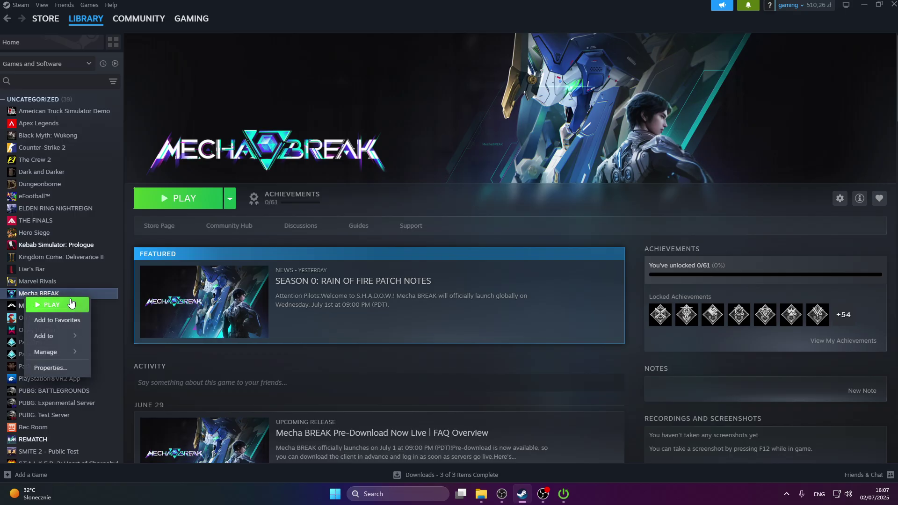
mouse_move(71, 355)
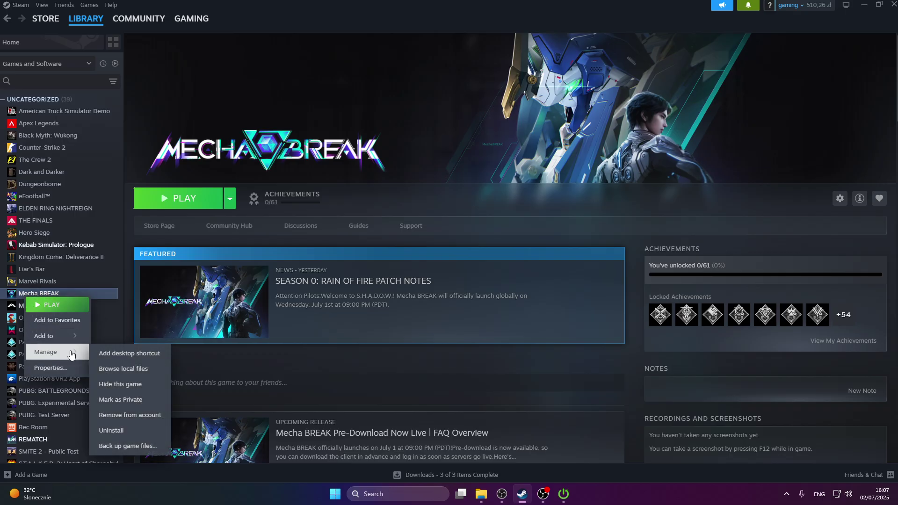
left_click(131, 370)
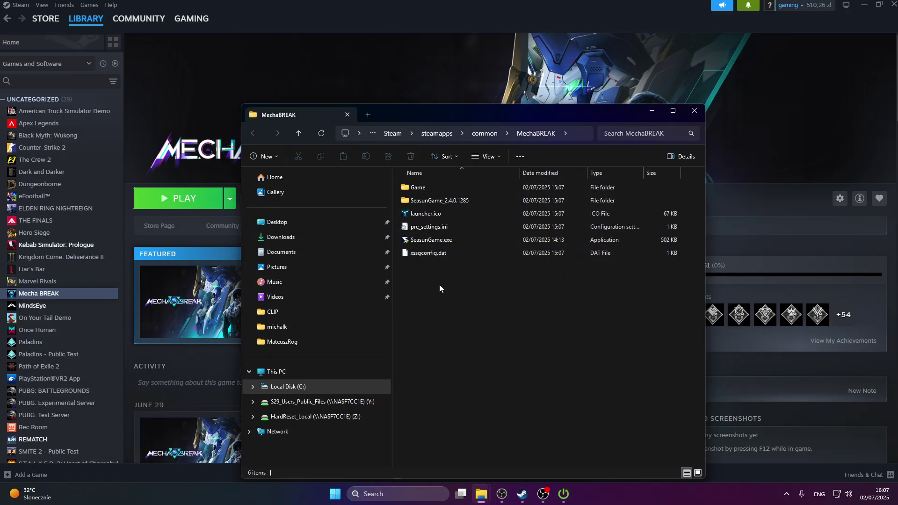
Set SeasunGame.exe to run as an administrator in its compatibility properties and save the change.
left_click(428, 243)
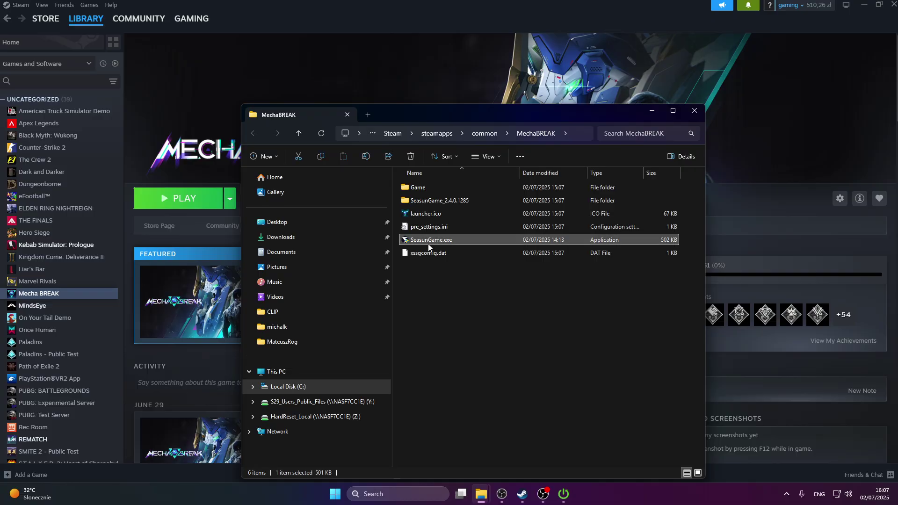
right_click(422, 239)
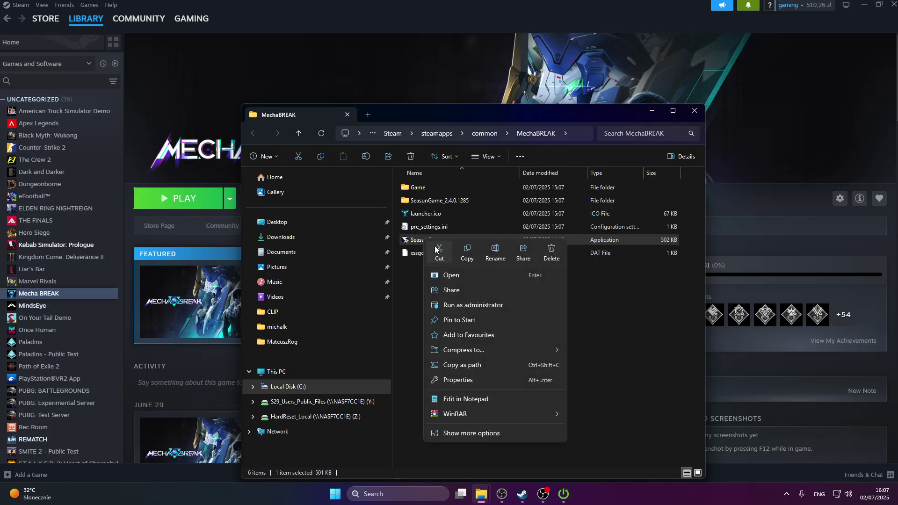
left_click(464, 379)
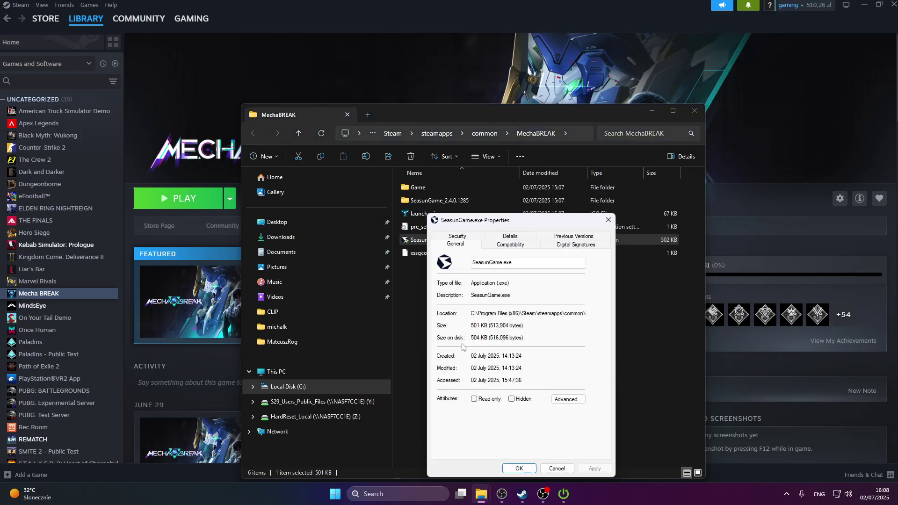
left_click(520, 247)
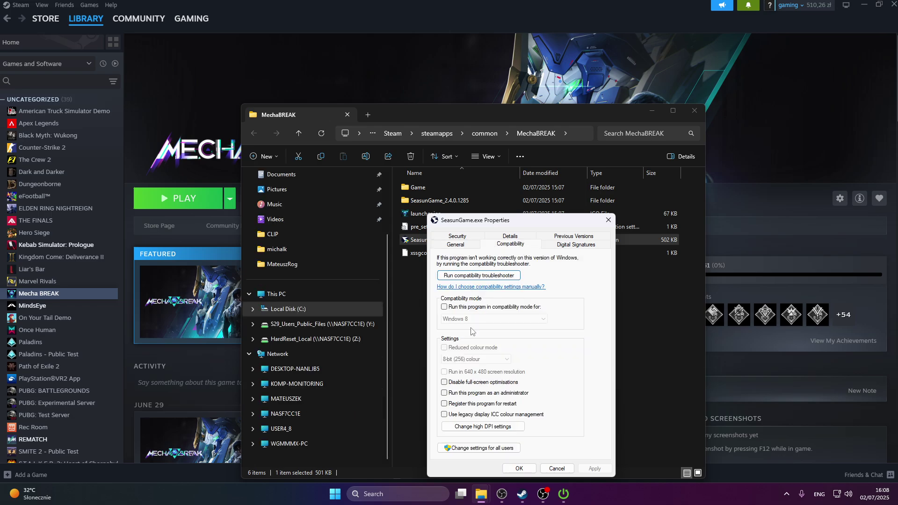
left_click(450, 395)
left_click(594, 469)
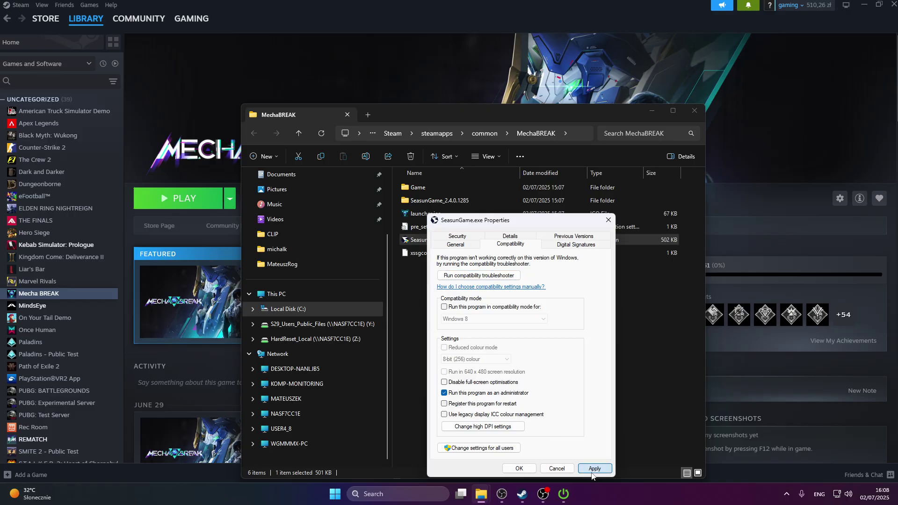
left_click(535, 468)
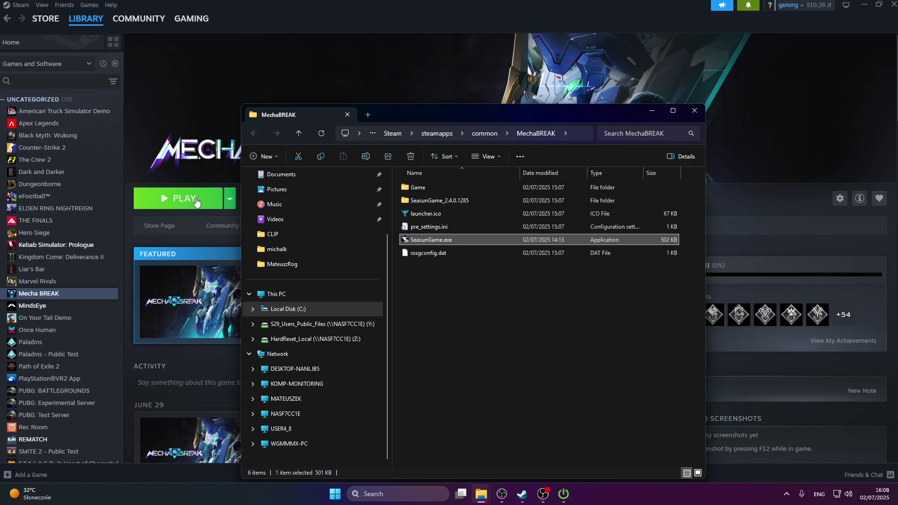
Try compatibility mode on SeasunGame.exe, viewing its Windows version choices, and leave it disabled before closing the game folder.
right_click(446, 241)
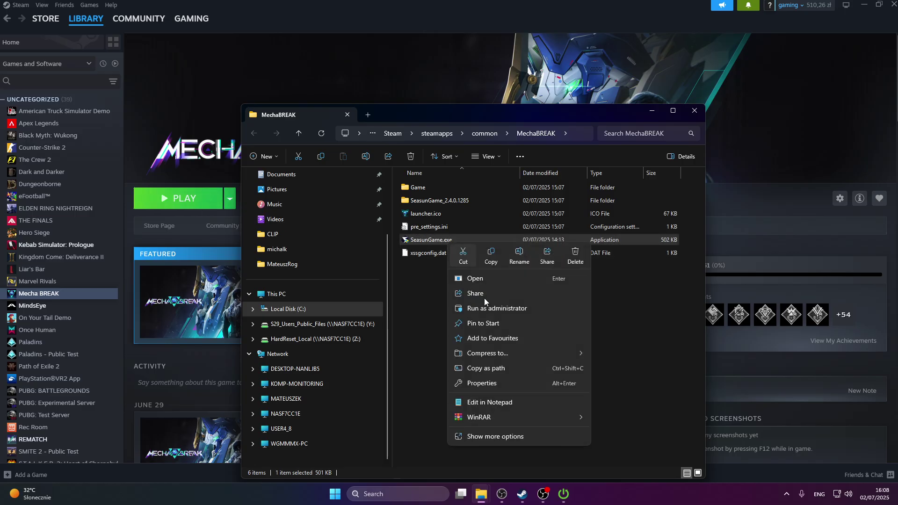
left_click(502, 384)
left_click(537, 244)
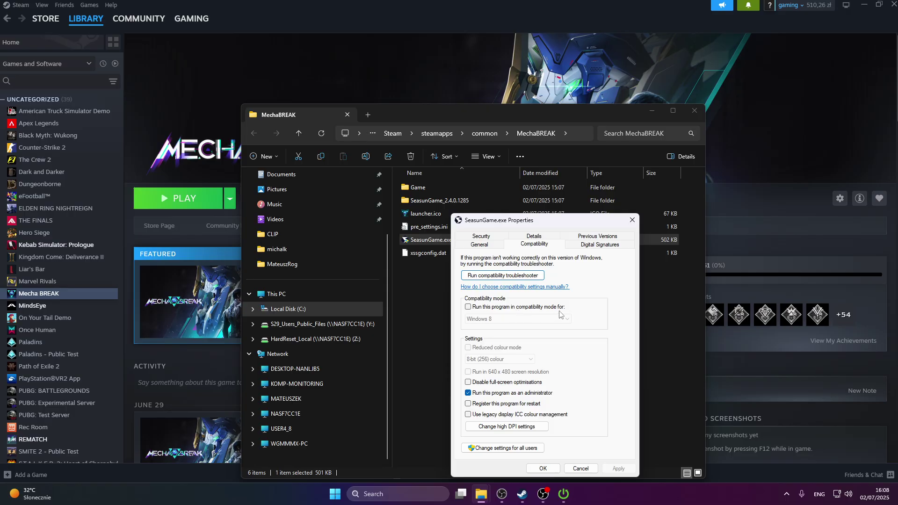
left_click(468, 308)
left_click(500, 319)
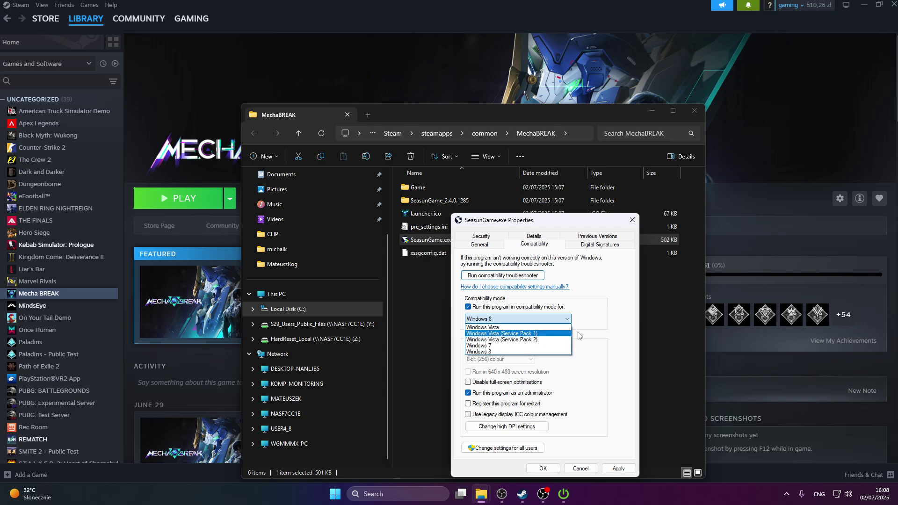
left_click(536, 320)
left_click(468, 307)
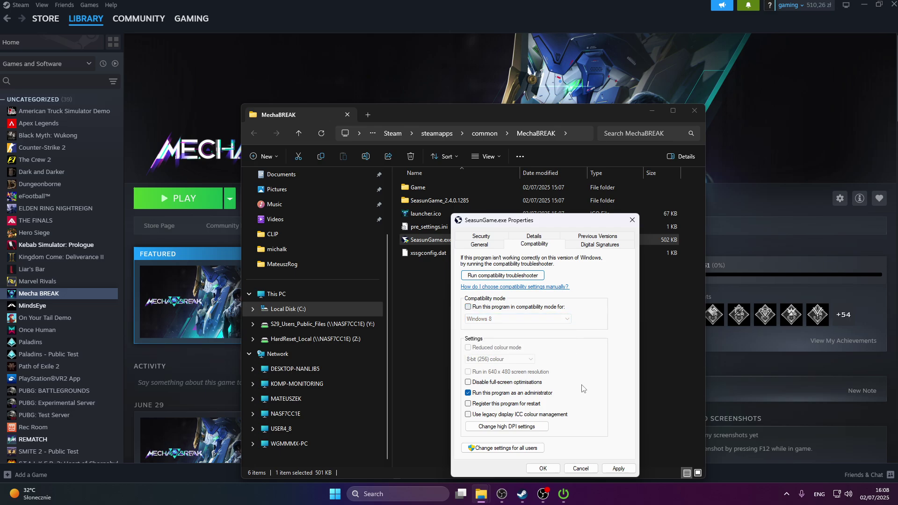
left_click(608, 468)
left_click(542, 469)
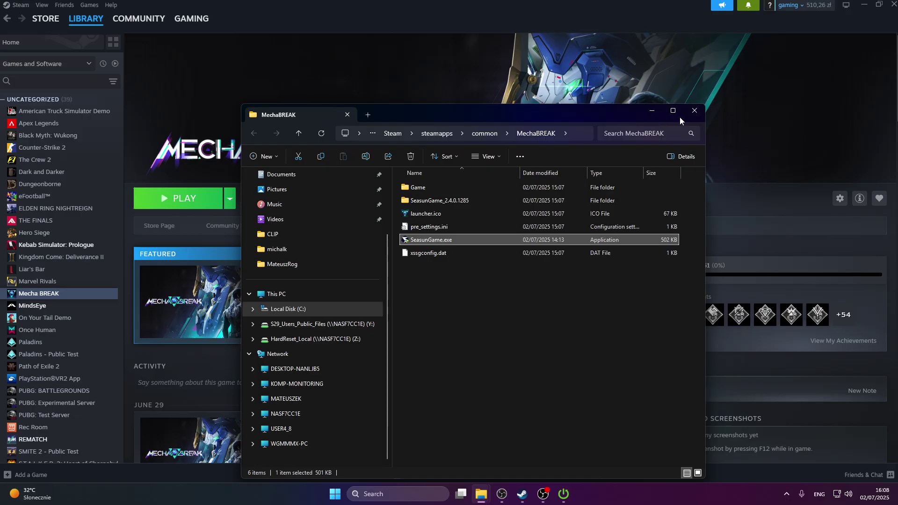
left_click(694, 110)
Open the Windows Security app through the Privacy & security section of Windows Settings.
left_click(335, 494)
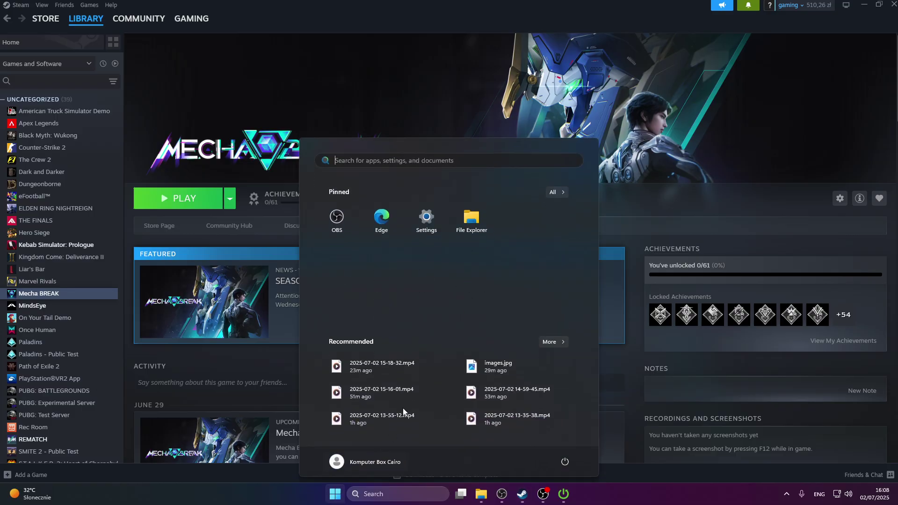
left_click(426, 222)
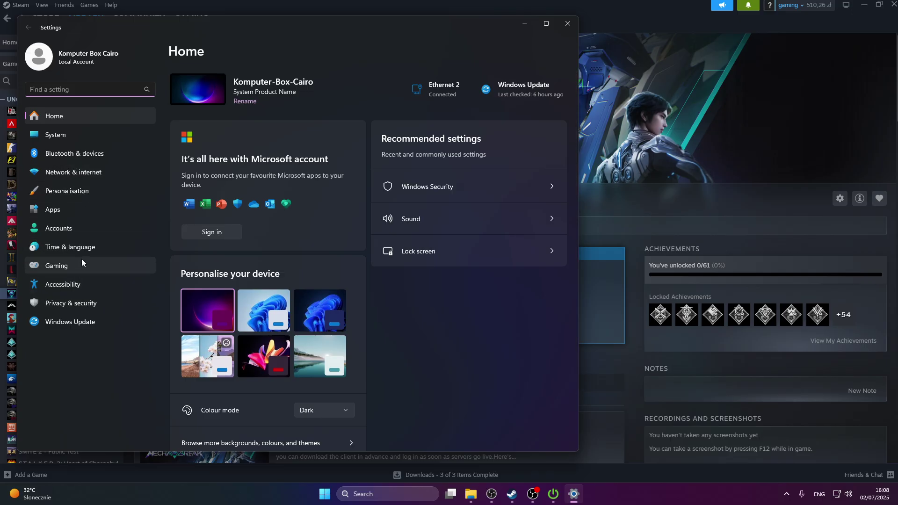
left_click(79, 304)
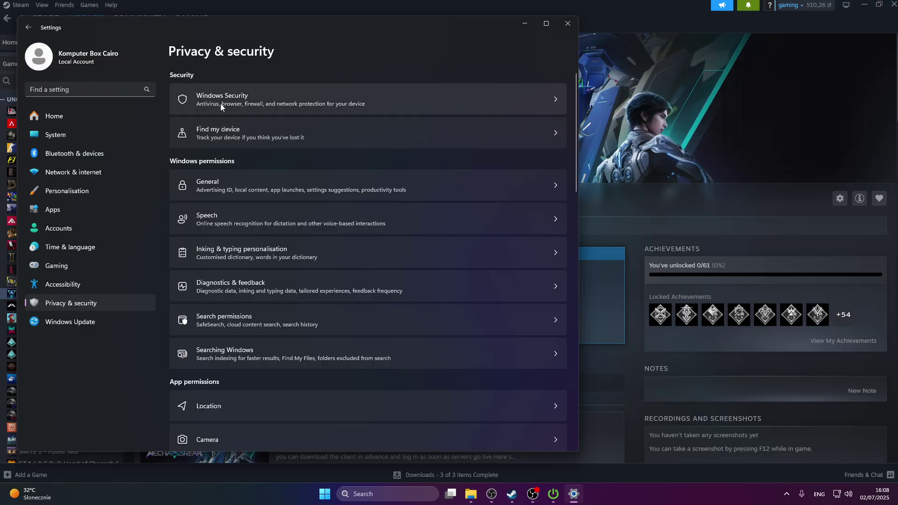
left_click(220, 103)
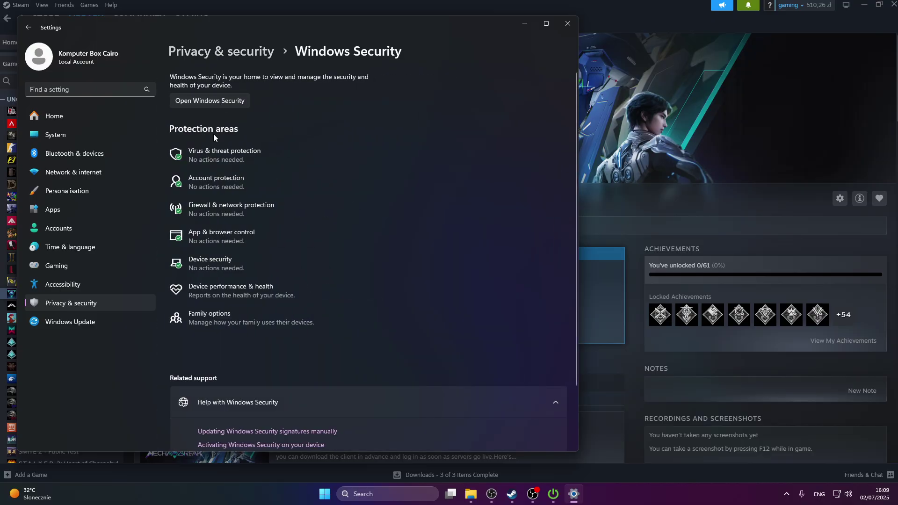
scroll(243, 253, "down", 3)
scroll(243, 258, "up", 2)
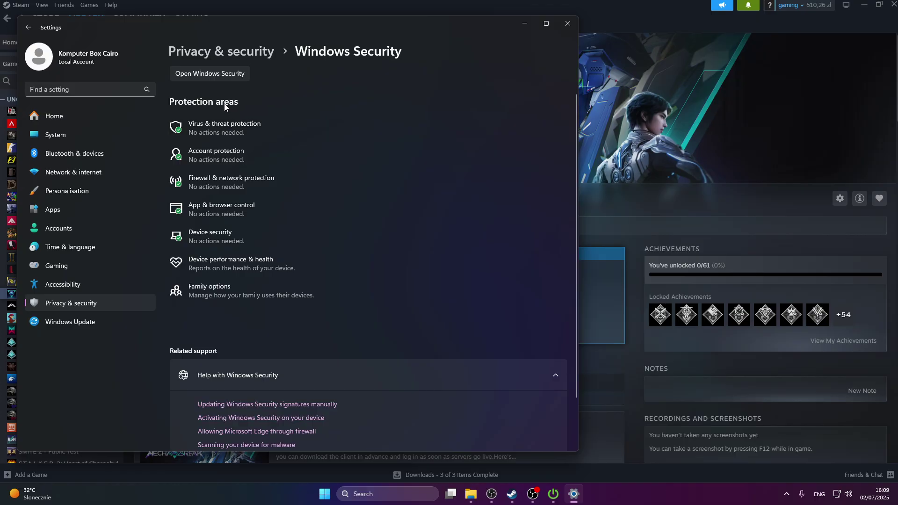
left_click(211, 74)
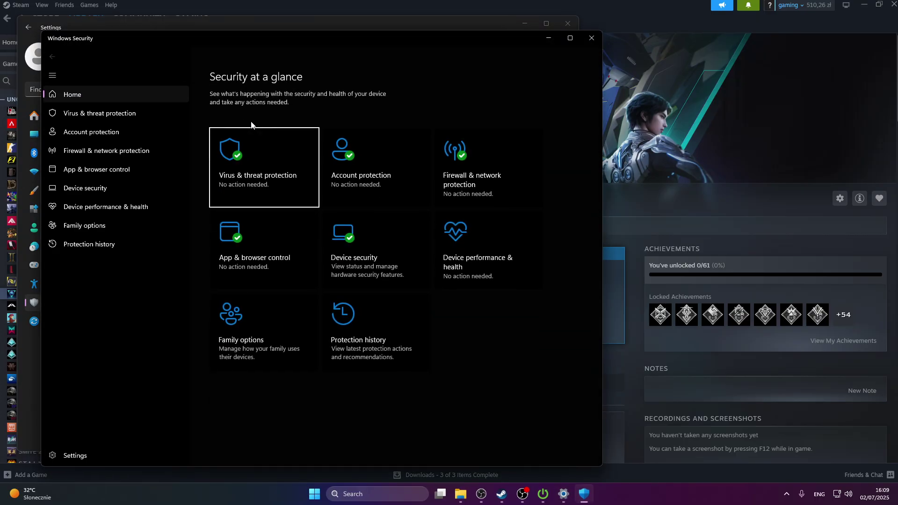
Open the ransomware protection settings within virus and threat protection.
left_click(261, 183)
scroll(307, 235, "down", 1)
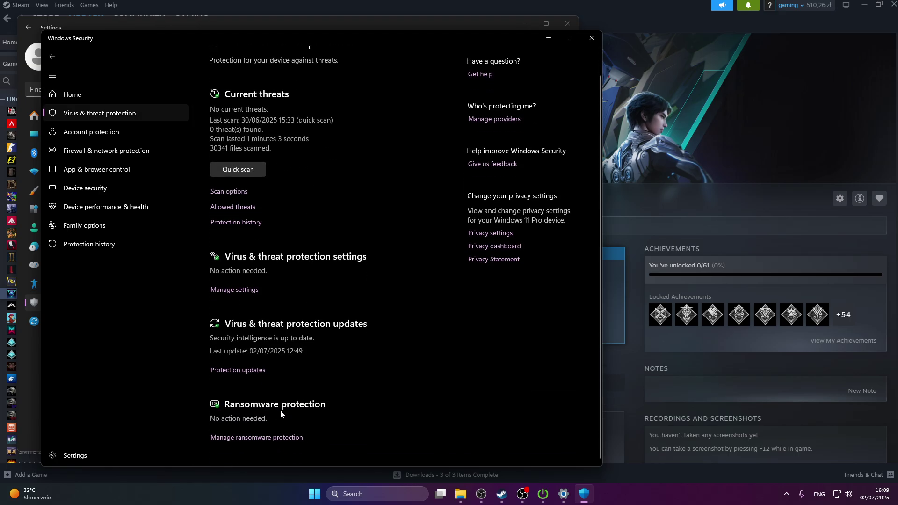
left_click(271, 438)
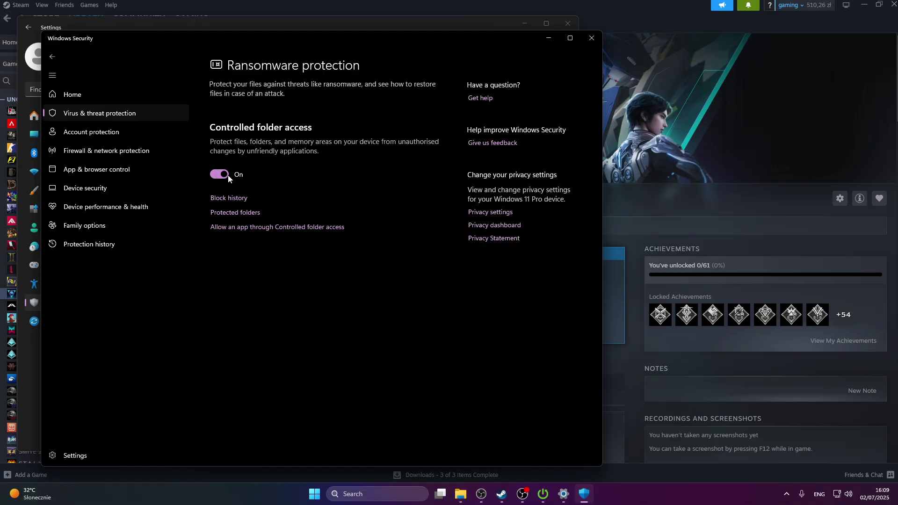
Allow SeasunGame.exe from the MechaBREAK folder through Controlled folder access, and close Windows Security and Settings.
left_click(247, 233)
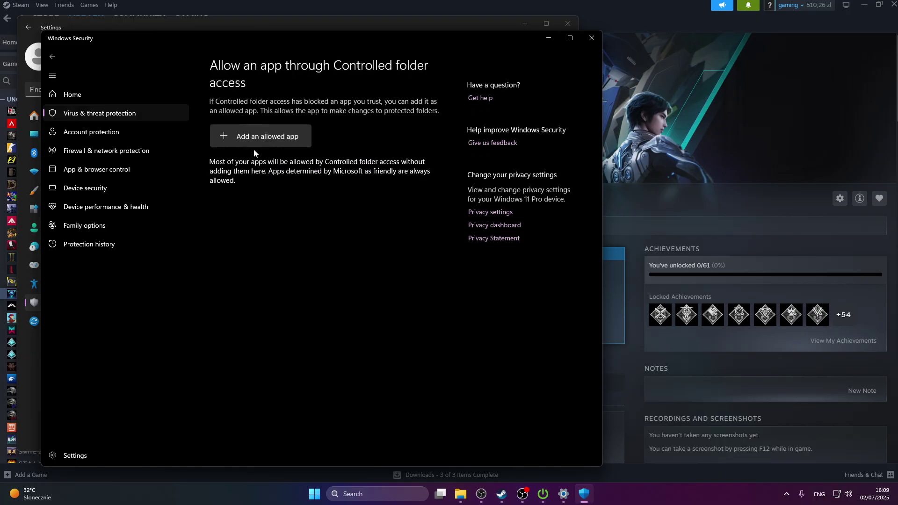
left_click(271, 144)
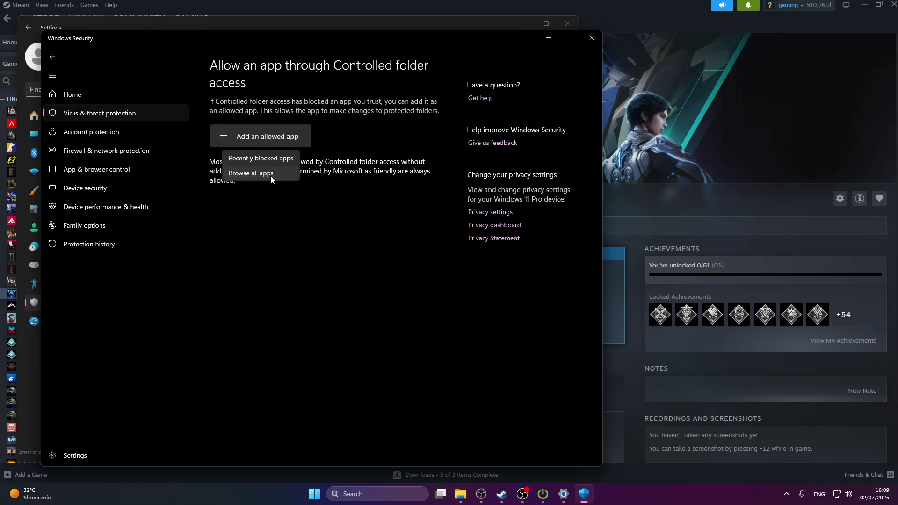
left_click(270, 176)
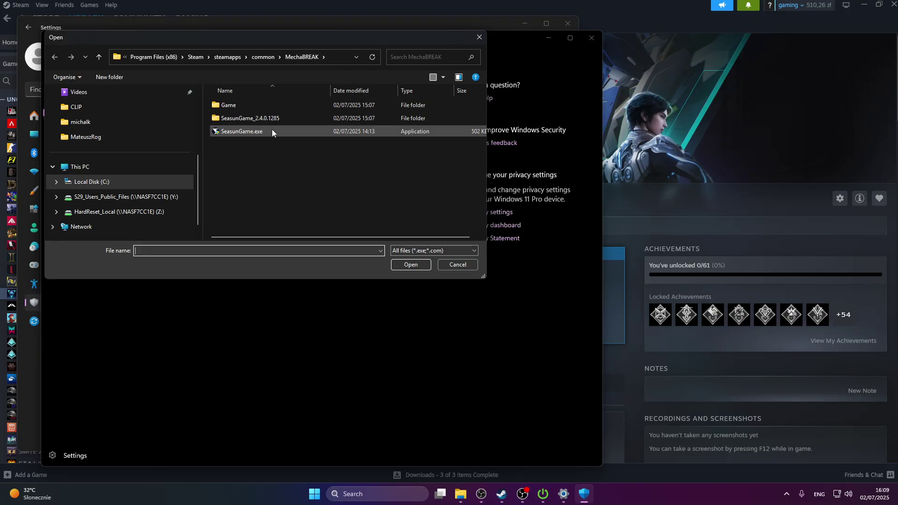
double_click(260, 133)
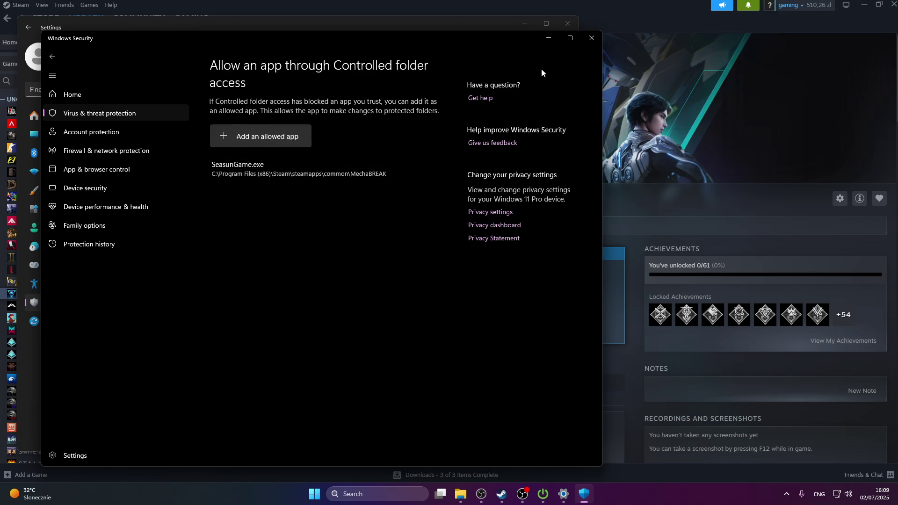
left_click(589, 38)
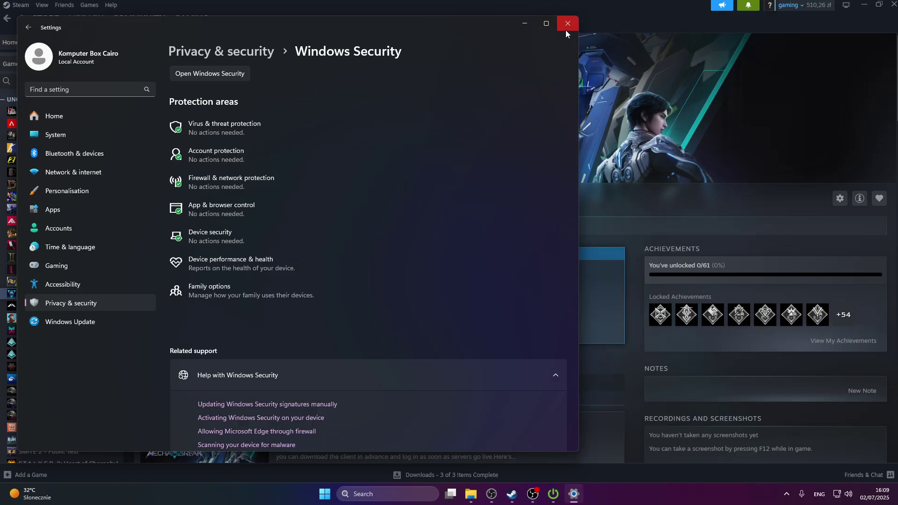
left_click(565, 30)
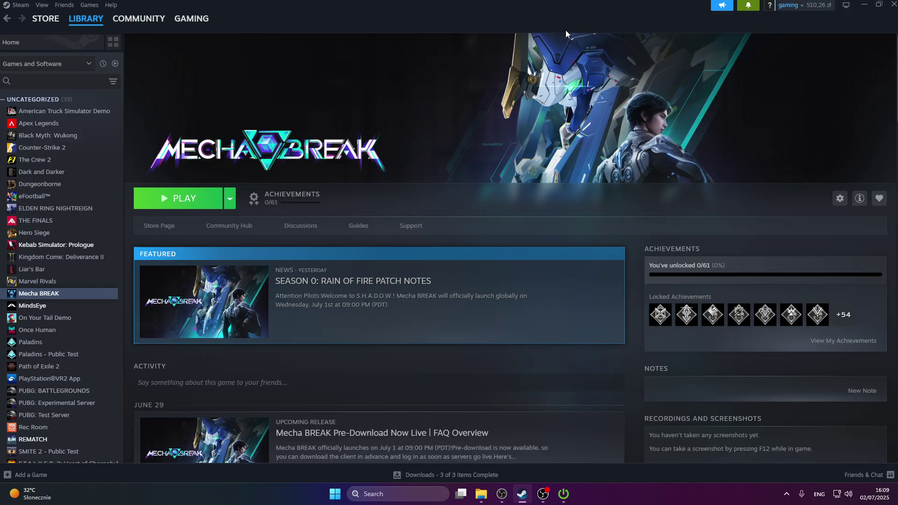
Open Windows Defender Firewall's allowed applications list from Control Panel and unlock it for changes.
left_click(338, 499)
type("control")
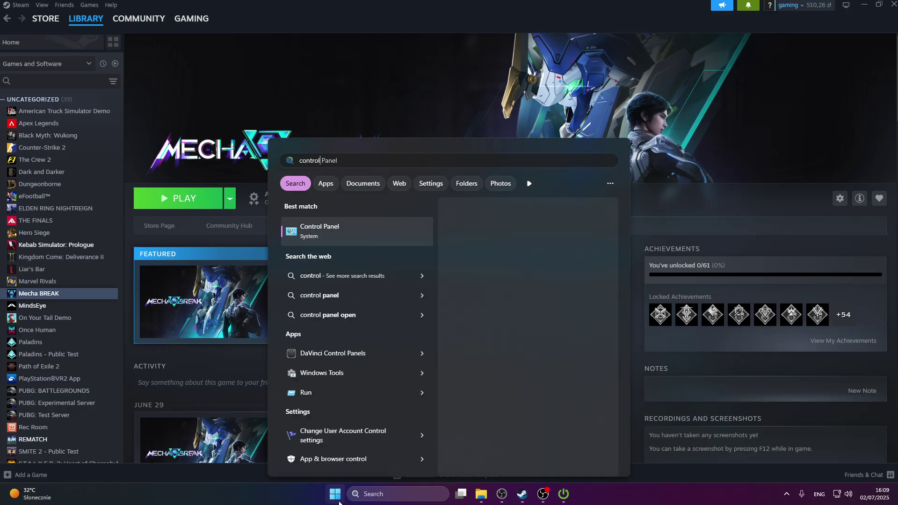
left_click(503, 301)
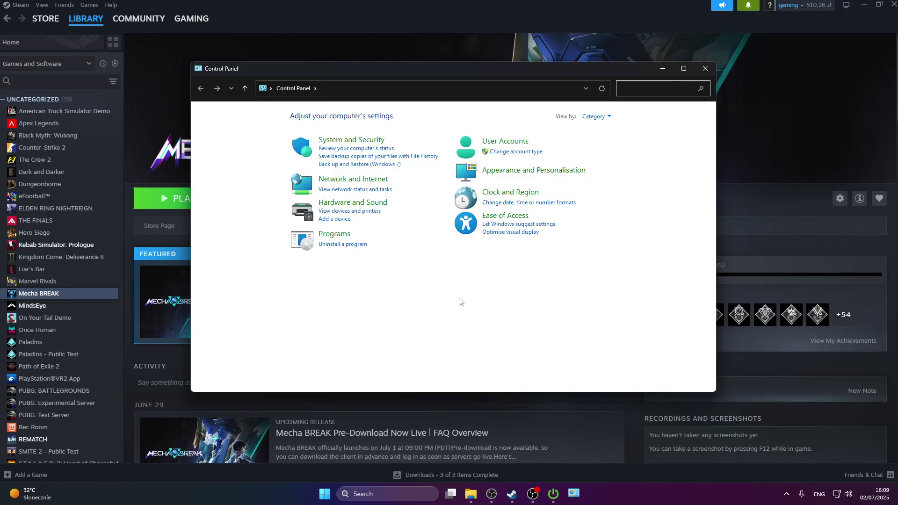
left_click(374, 141)
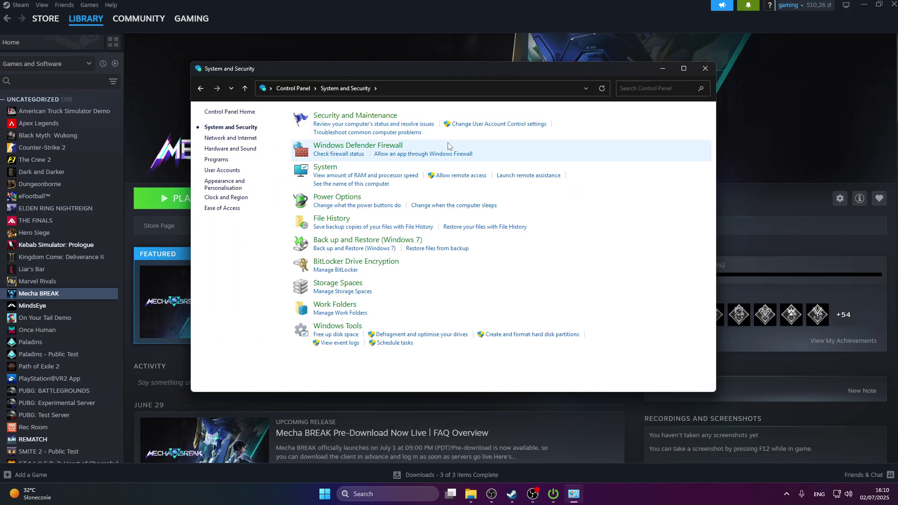
left_click(352, 146)
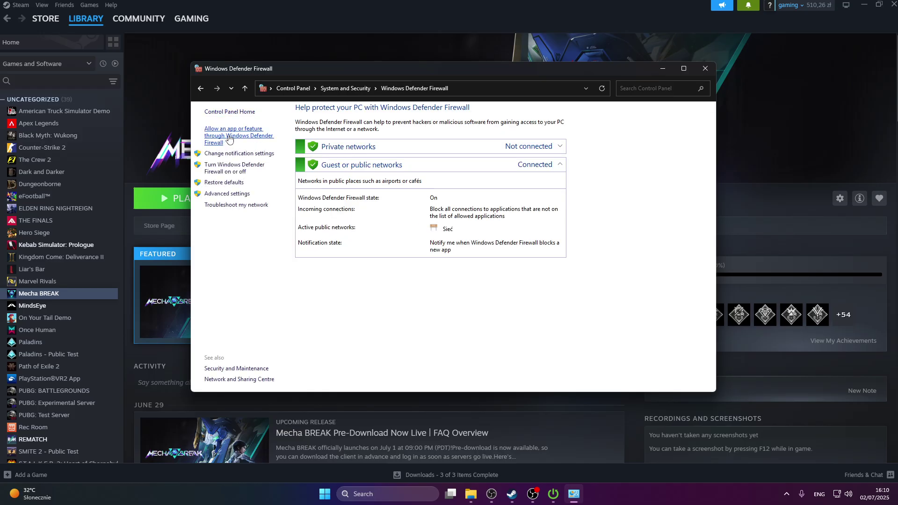
left_click(229, 137)
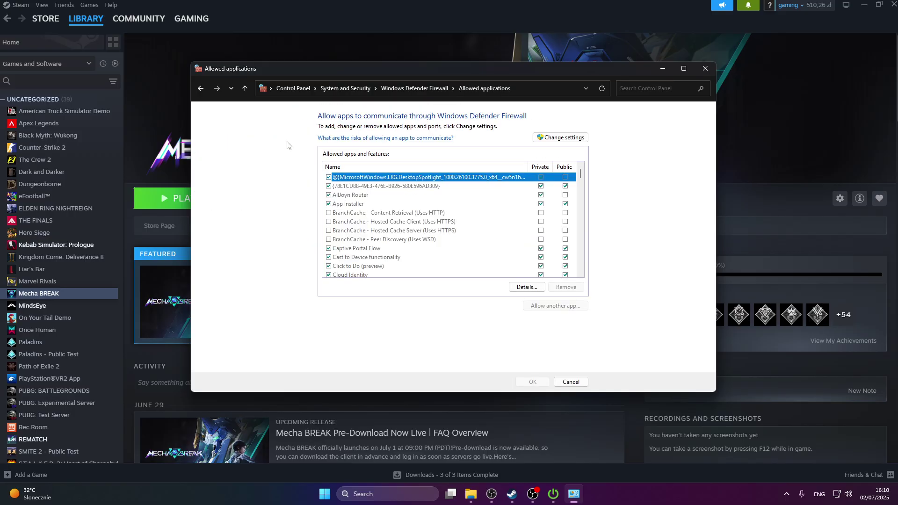
left_click(560, 139)
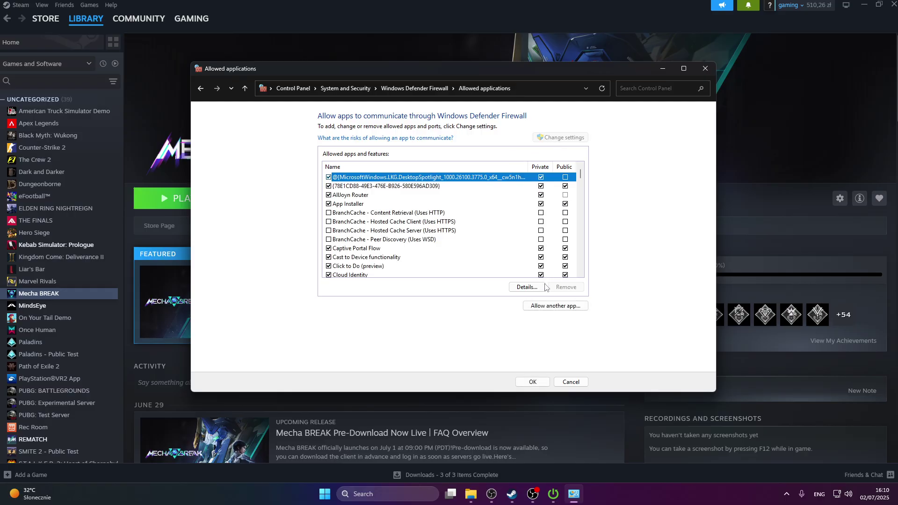
Try to add SeasunGame.exe from C:\Program Files (x86)\Steam\steamapps\common\MechaBREAK to the firewall's allowed apps, and close the firewall settings.
left_click(570, 307)
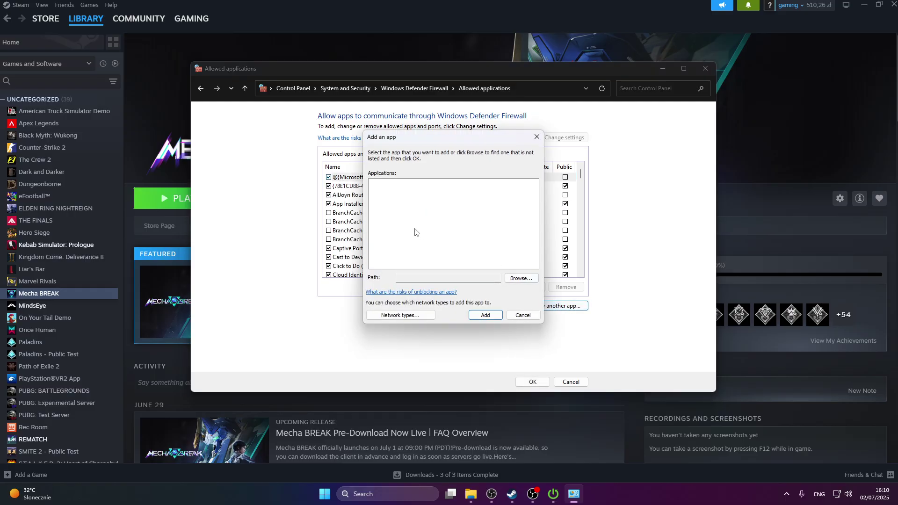
left_click(521, 278)
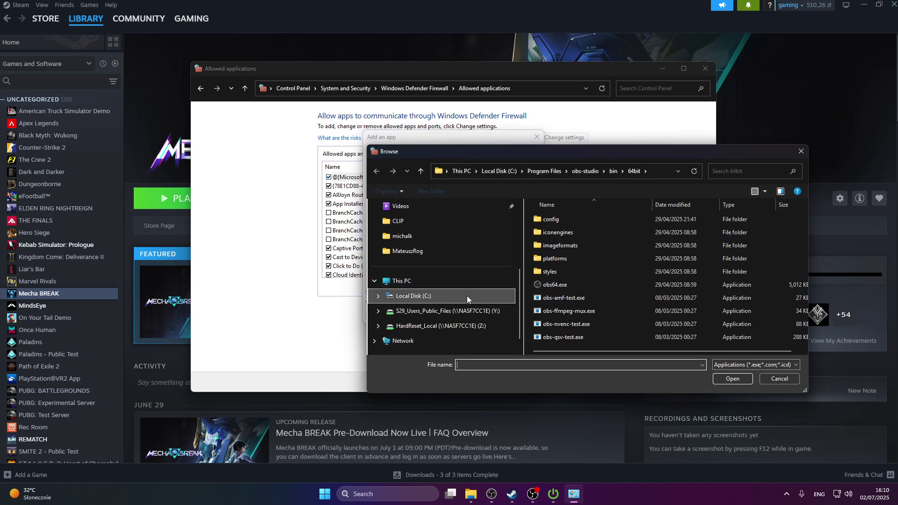
left_click(433, 281)
left_click(644, 167)
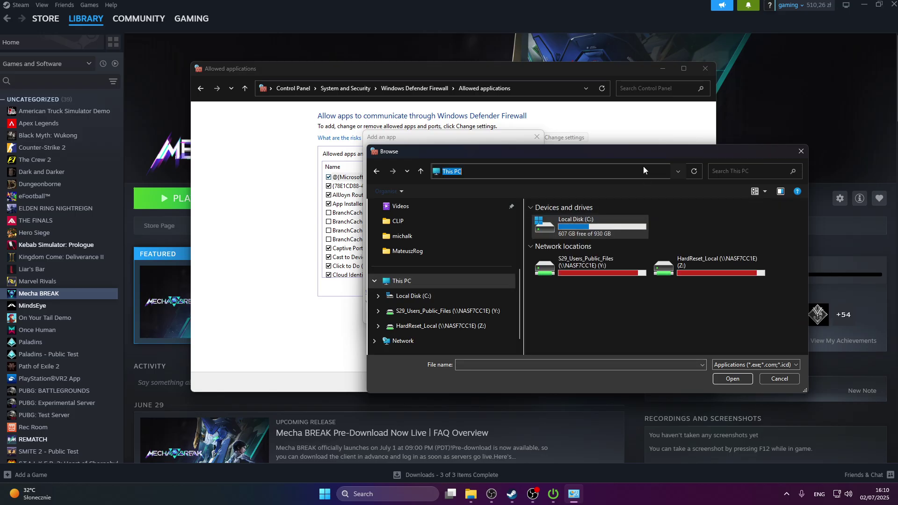
type("C:\\Program Files (x86)\\Steam\\steamapps\\common\\MechaBREAK")
key("Return")
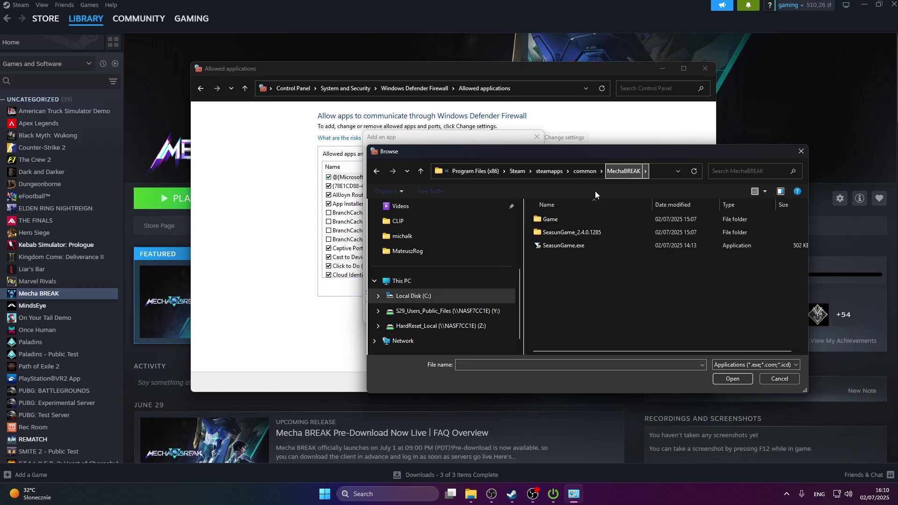
double_click(567, 246)
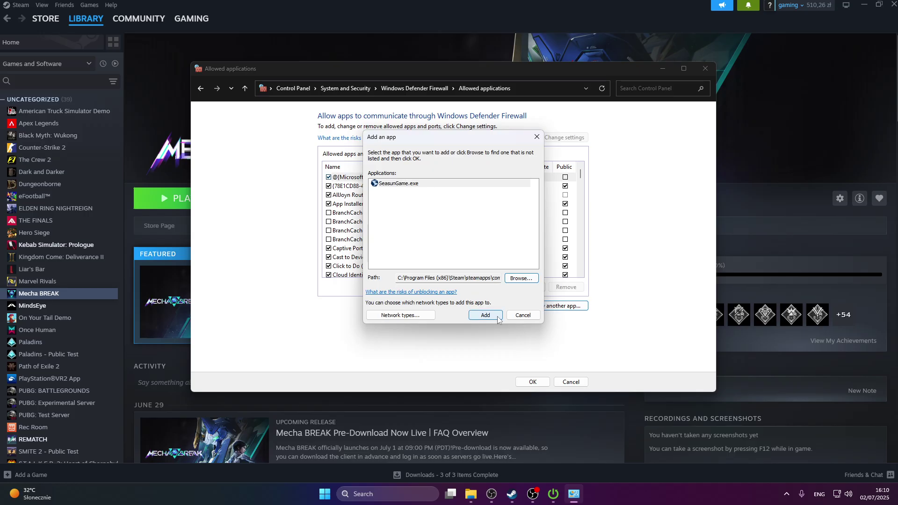
left_click(493, 317)
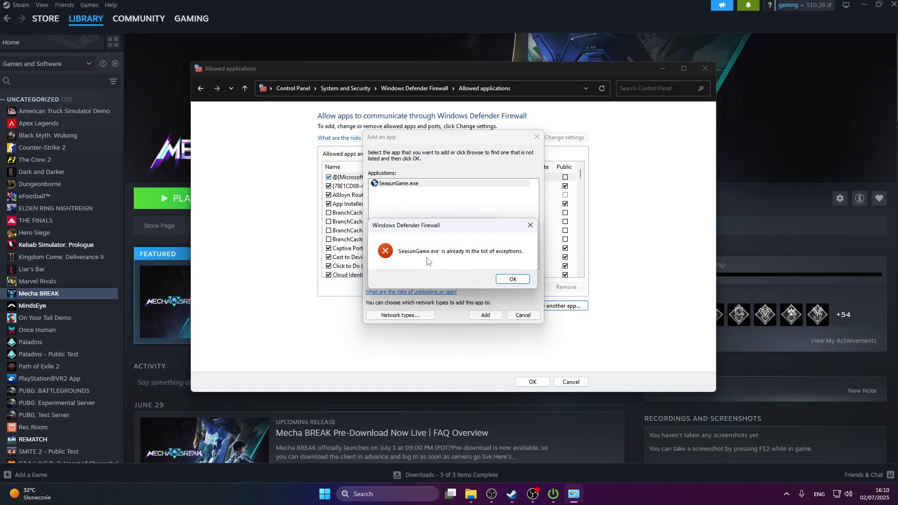
left_click(512, 279)
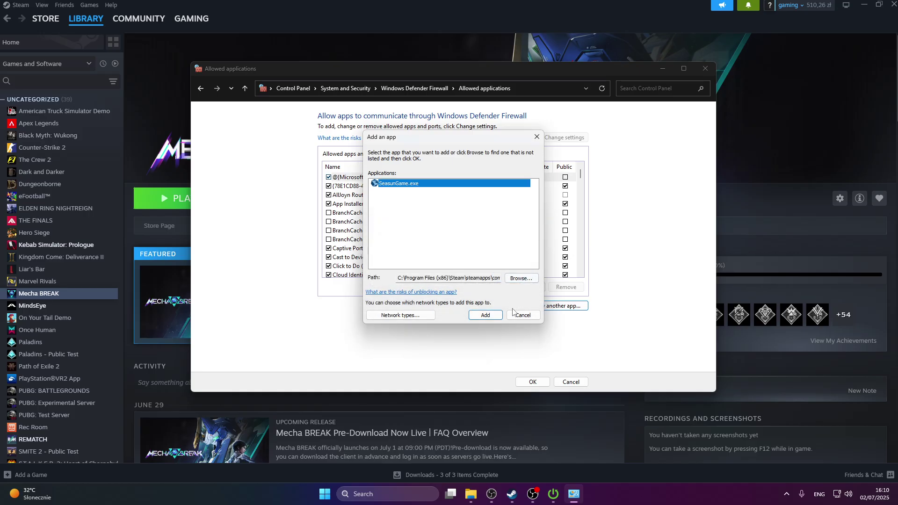
left_click(522, 314)
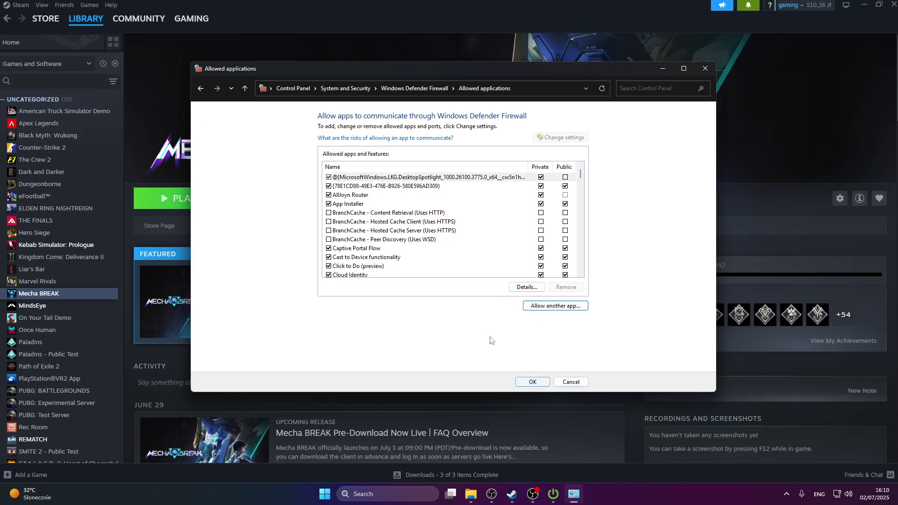
left_click(532, 382)
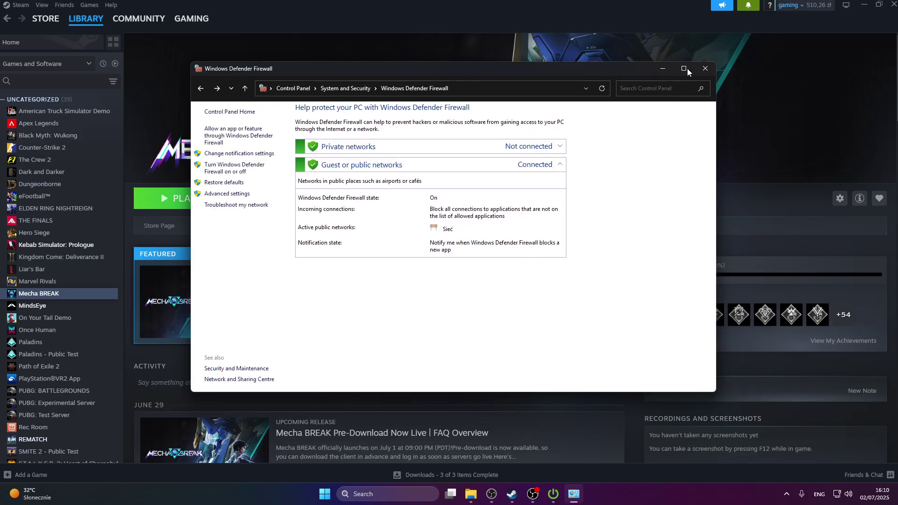
left_click(705, 68)
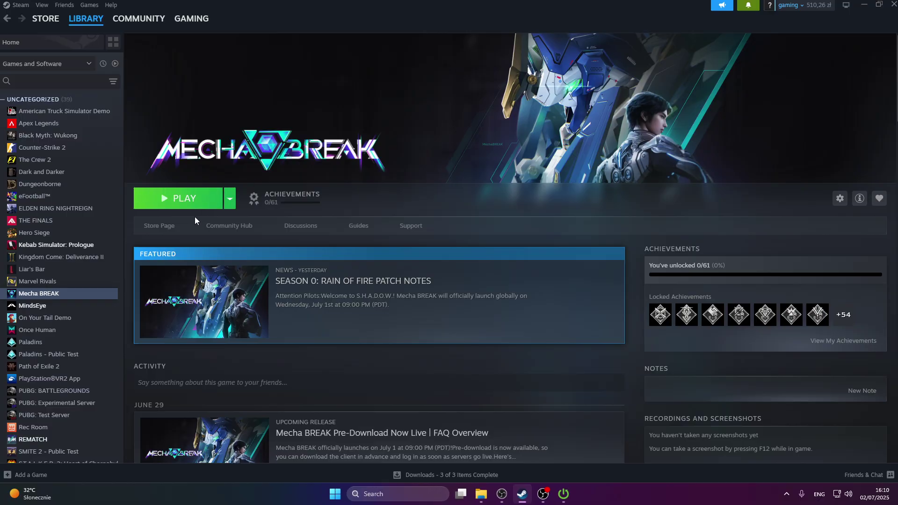